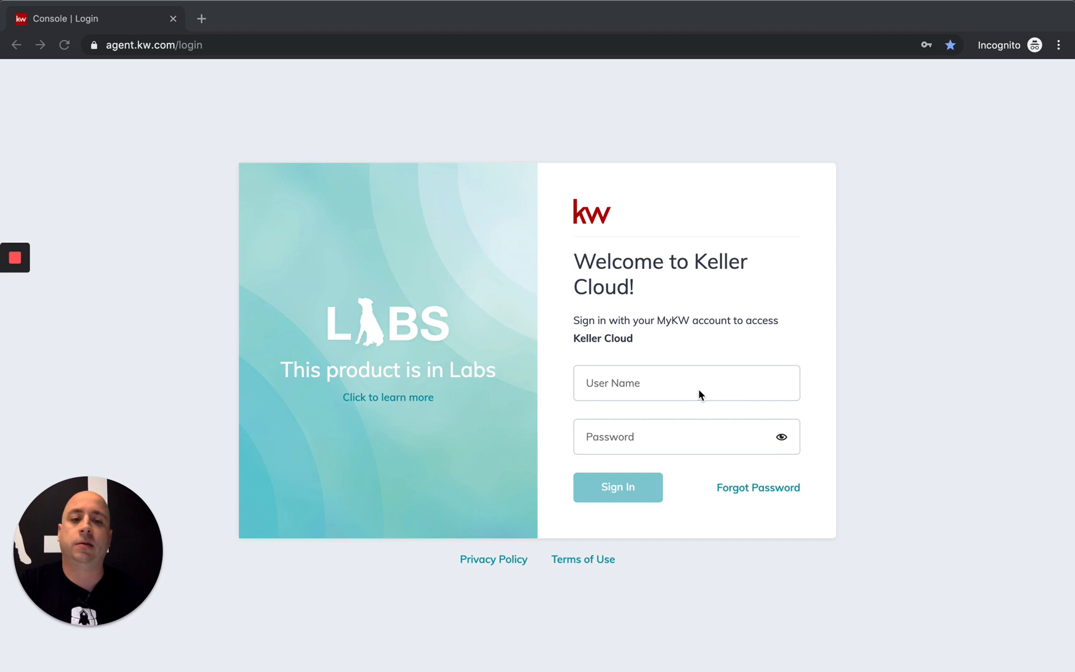
Fill the Keller Cloud login form with the saved demo account credentials and sign in.
left_click(699, 389)
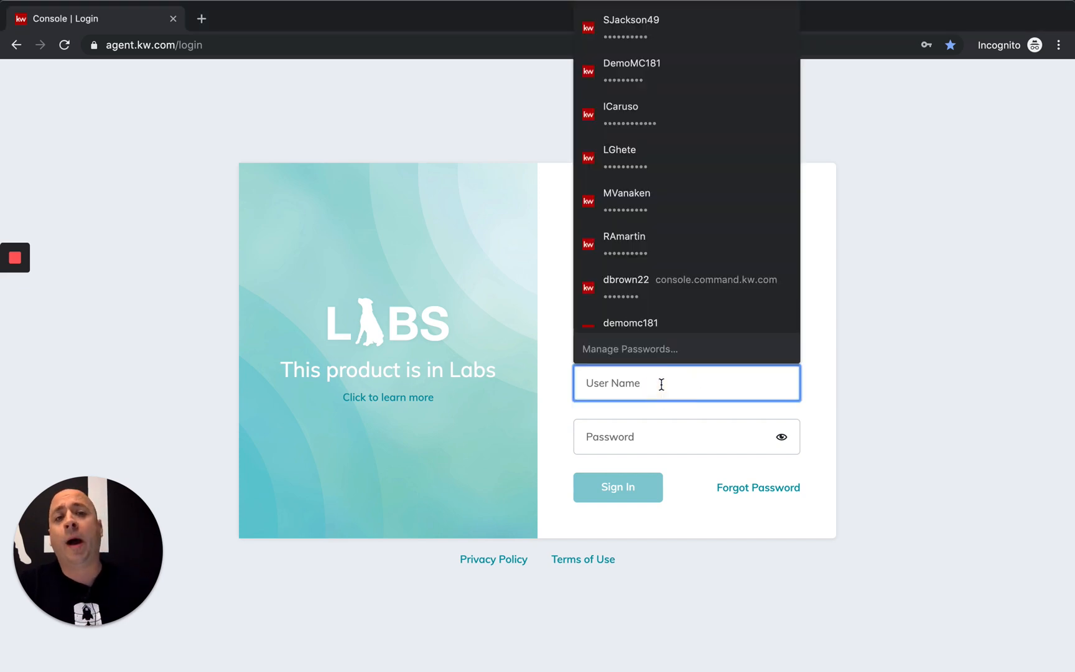
left_click(652, 38)
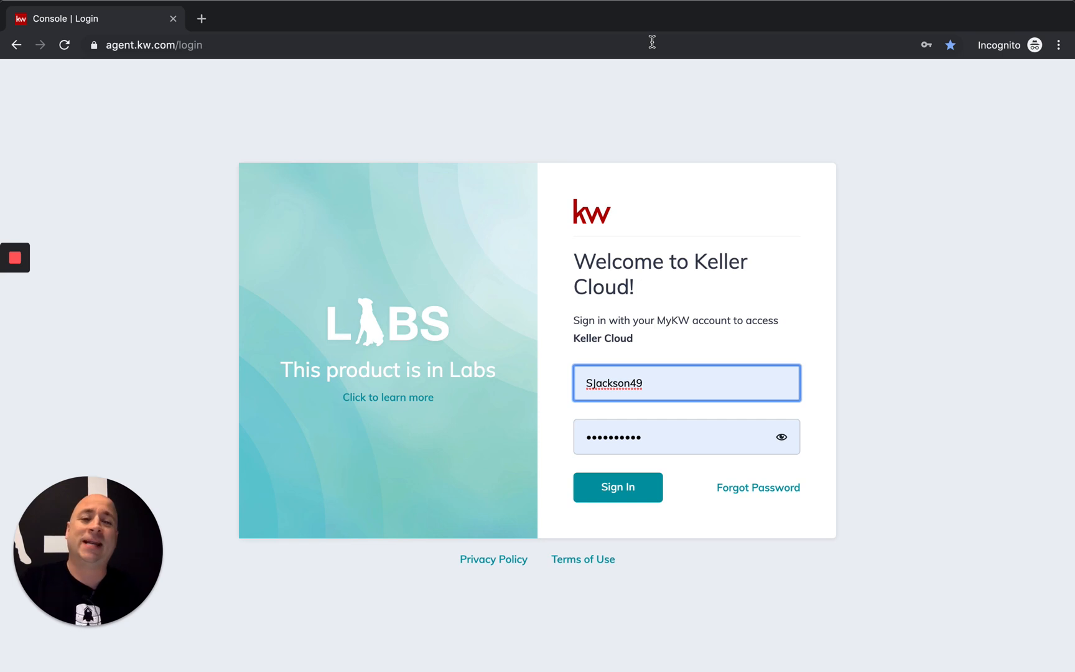
left_click(672, 382)
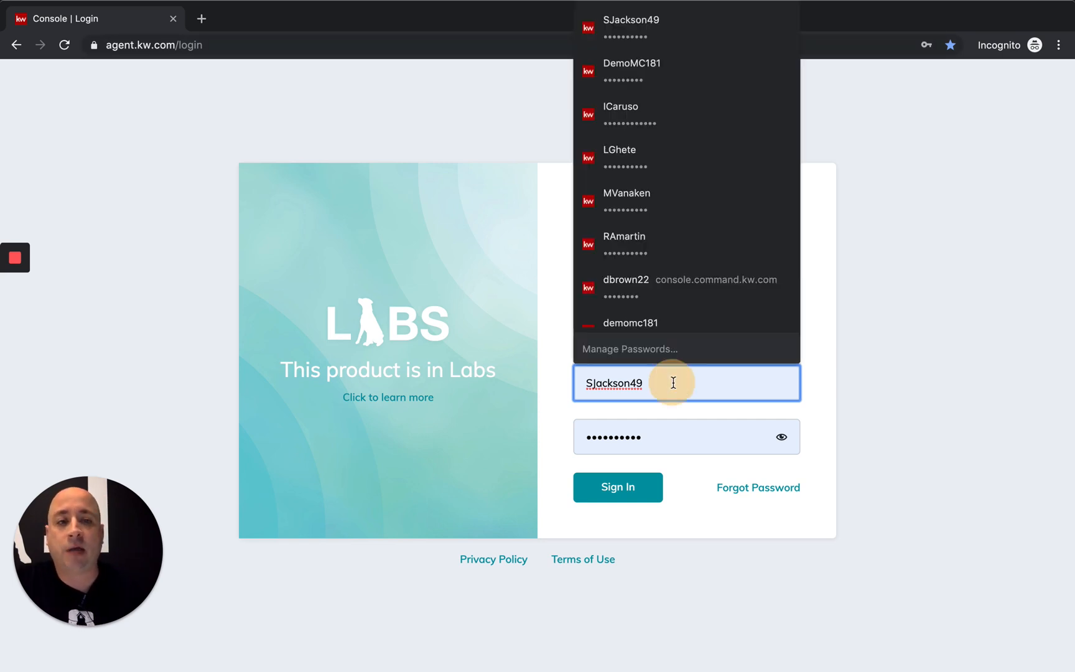
left_click(681, 81)
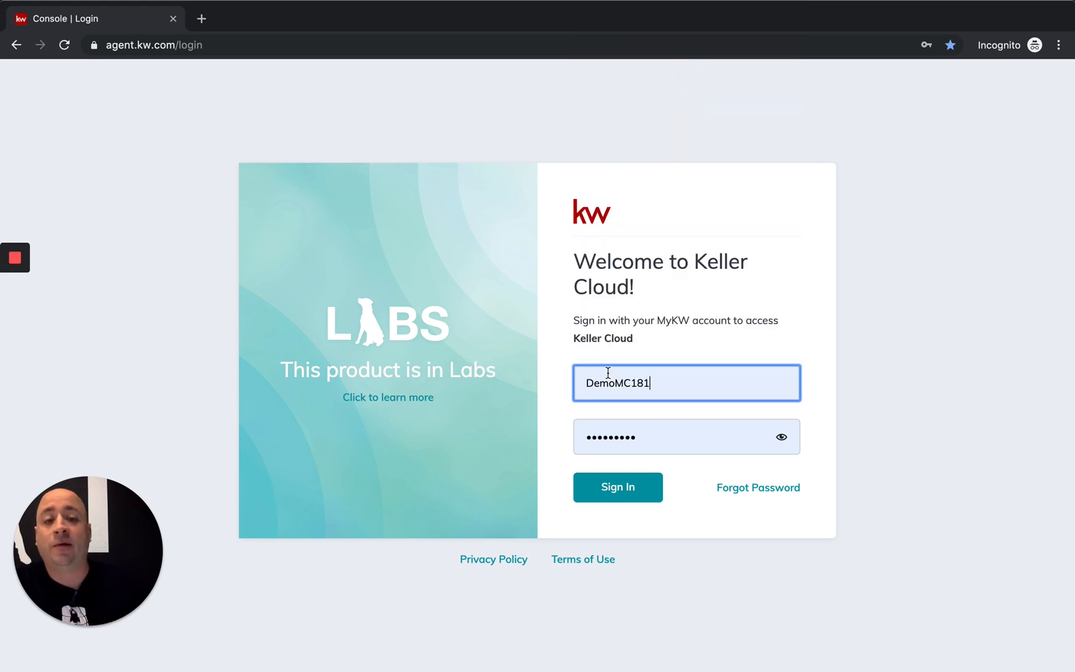
left_click(617, 488)
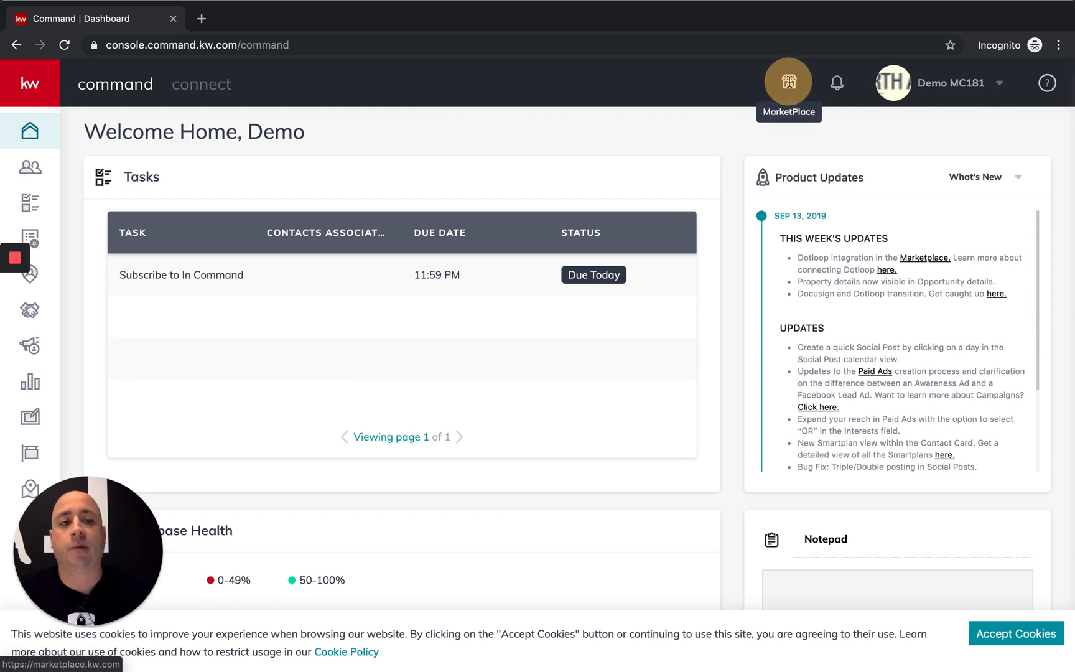
Bring up the account menu from the user name in the Command top bar.
left_click(948, 84)
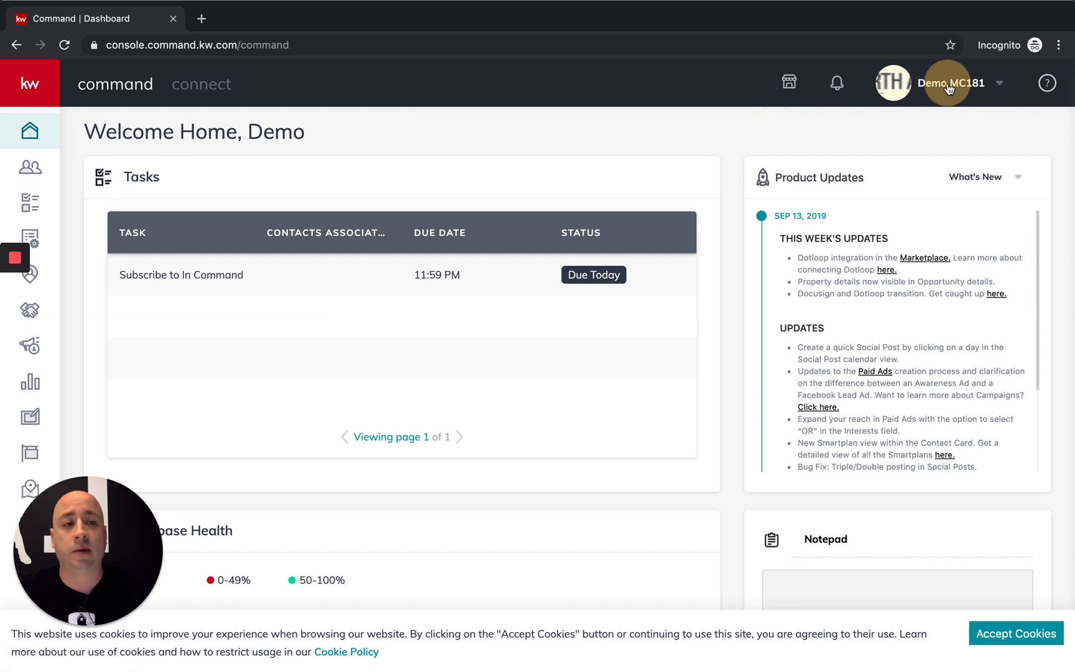
Launch MarketPlace from the user menu and log in with the saved demo account.
left_click(943, 170)
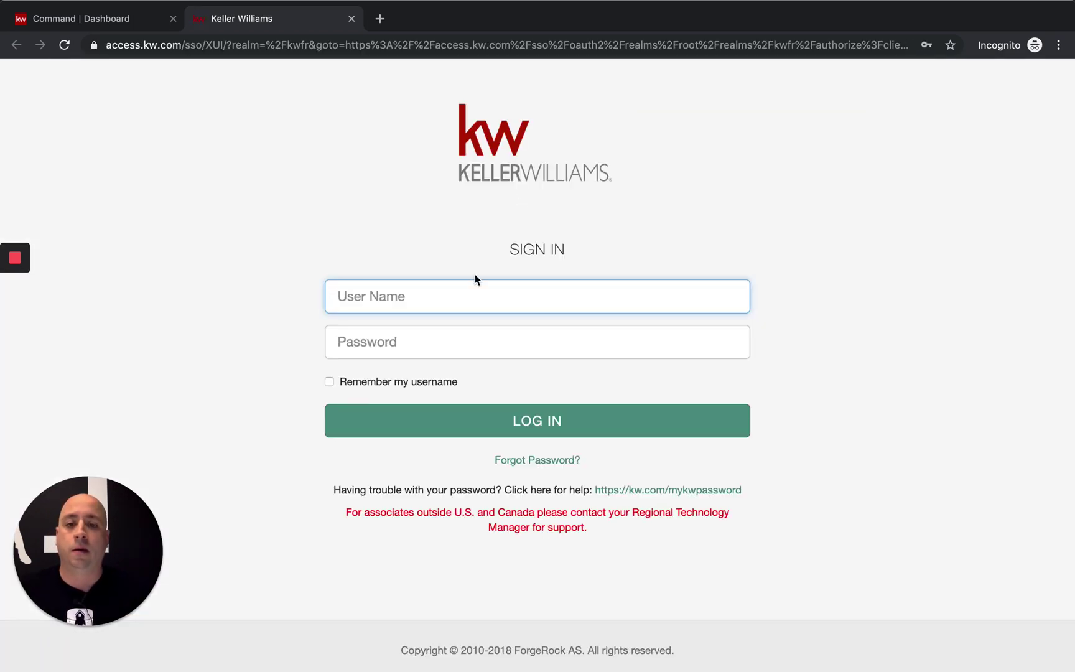
left_click(479, 299)
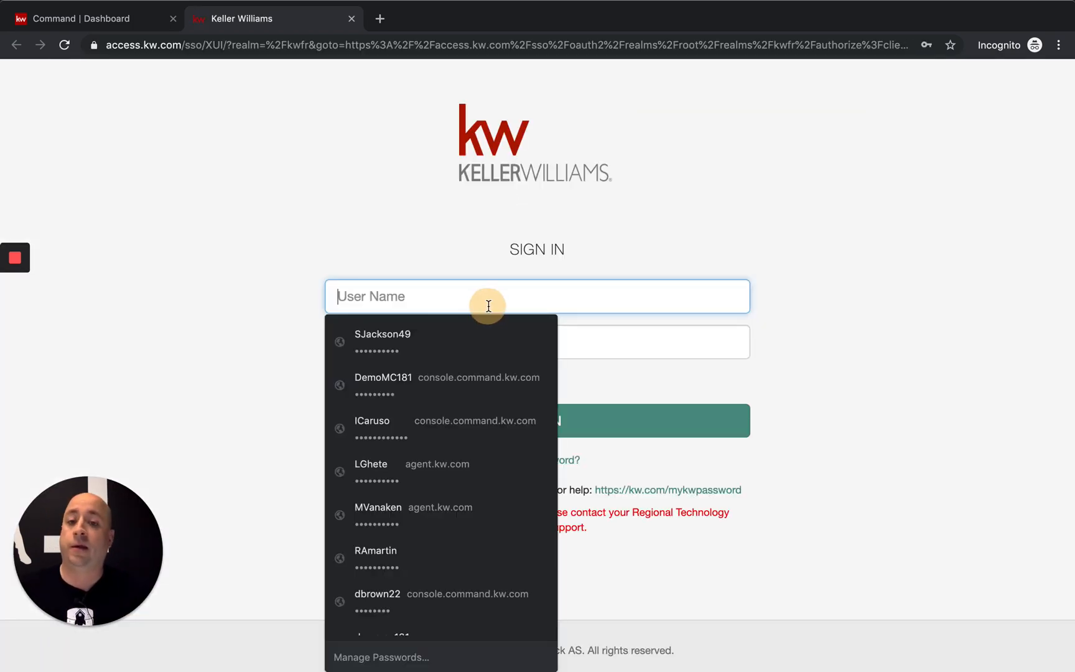
key("Down")
key("Down")
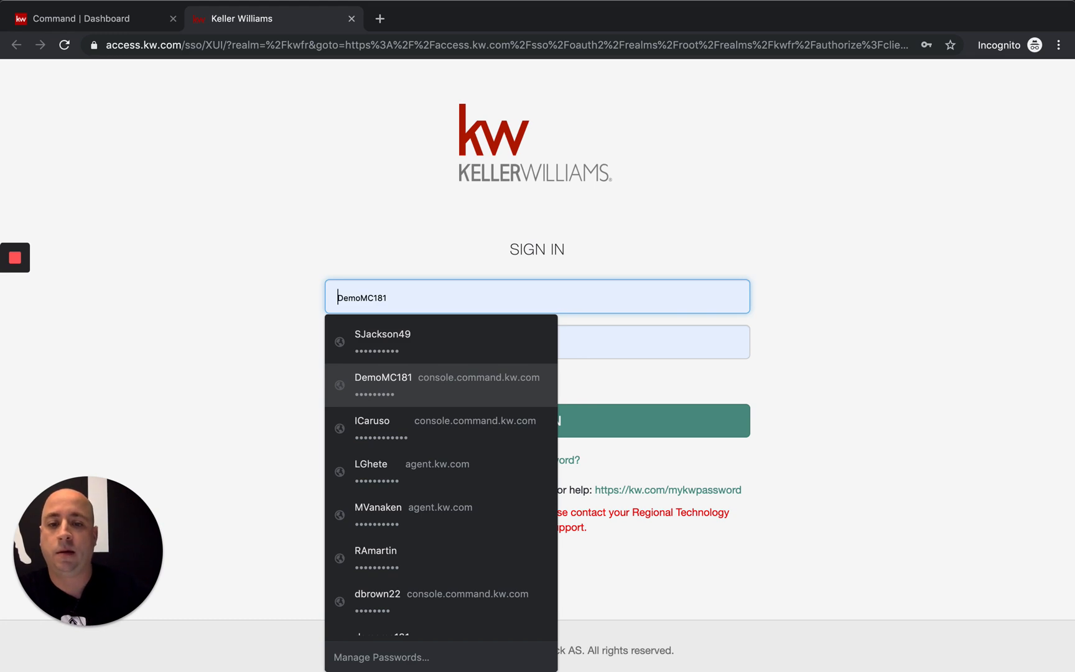
key("Return")
left_click(543, 420)
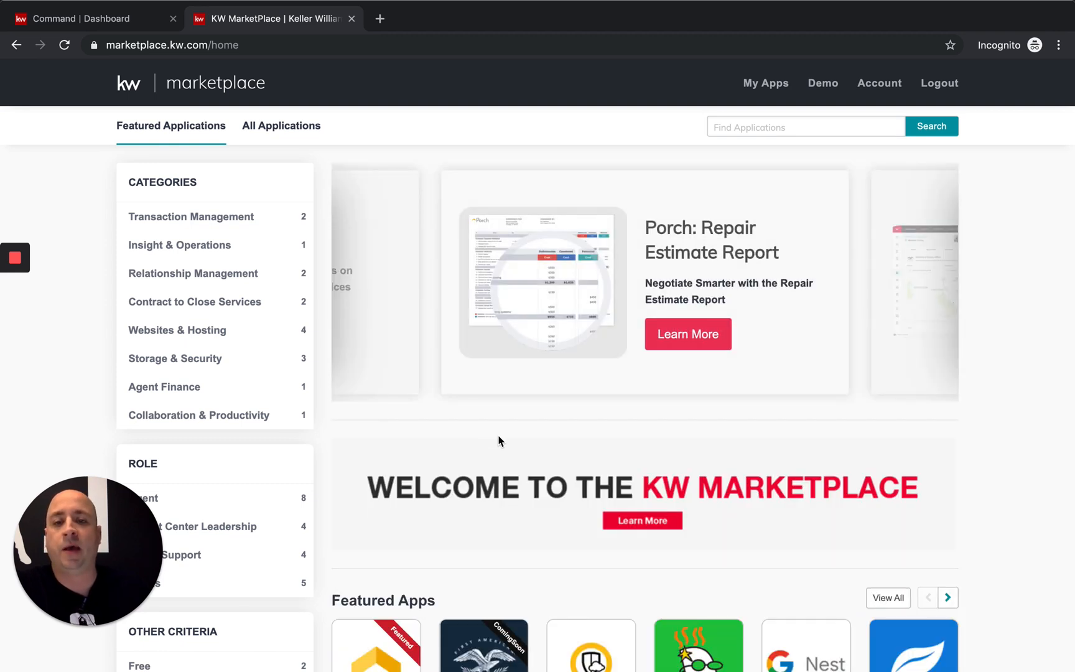
scroll(502, 440, "down", 1)
scroll(505, 437, "down", 4)
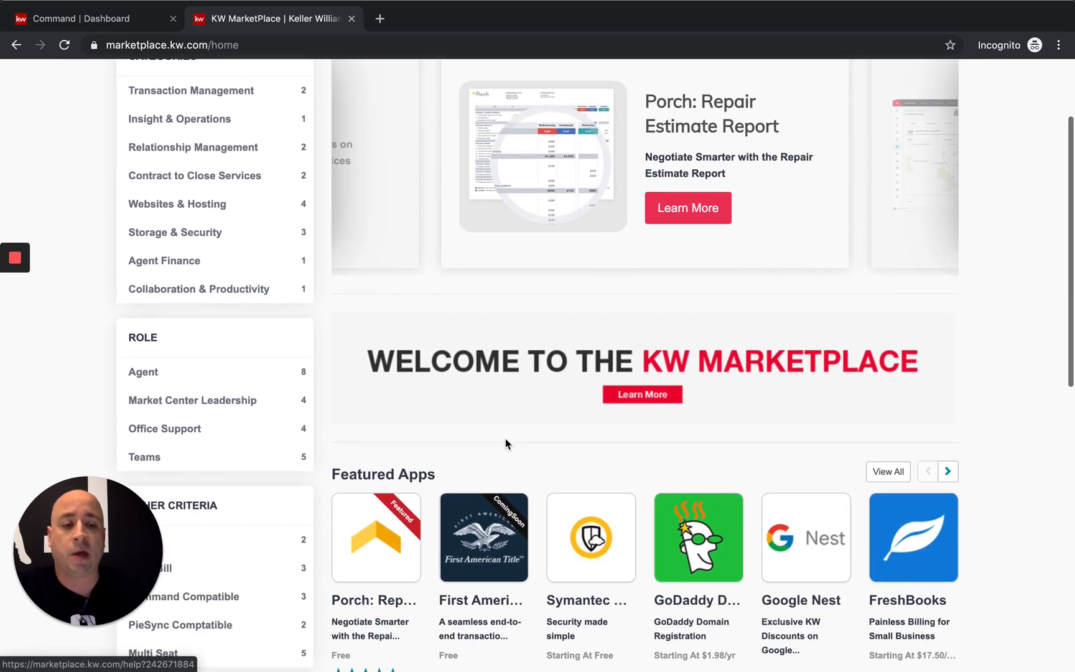
scroll(509, 438, "up", 2)
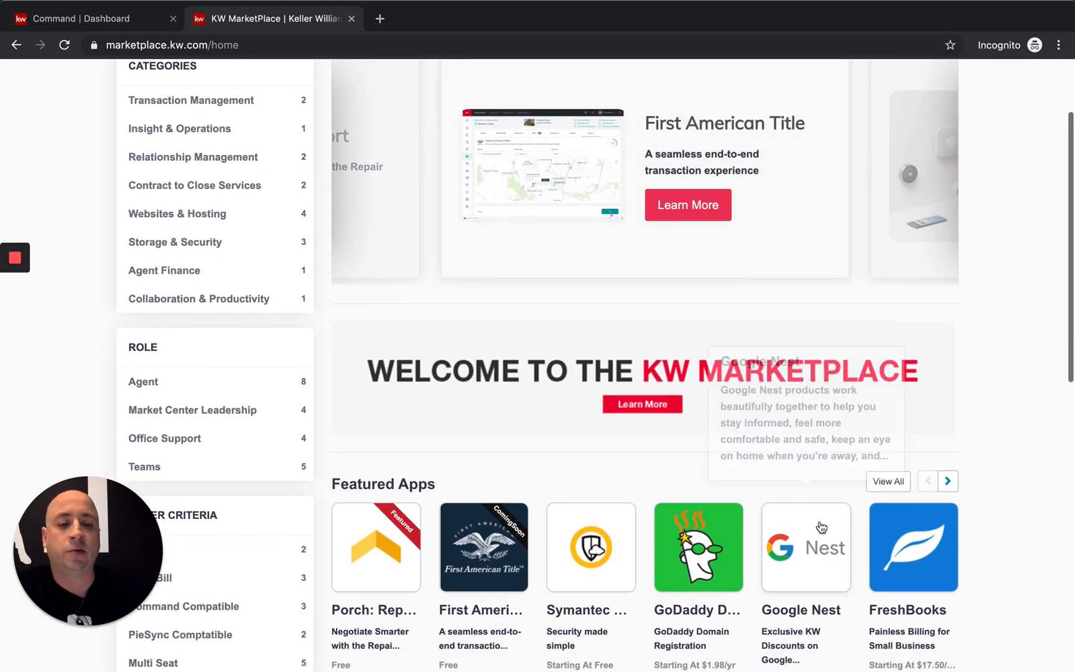
scroll(426, 550, "up", 2)
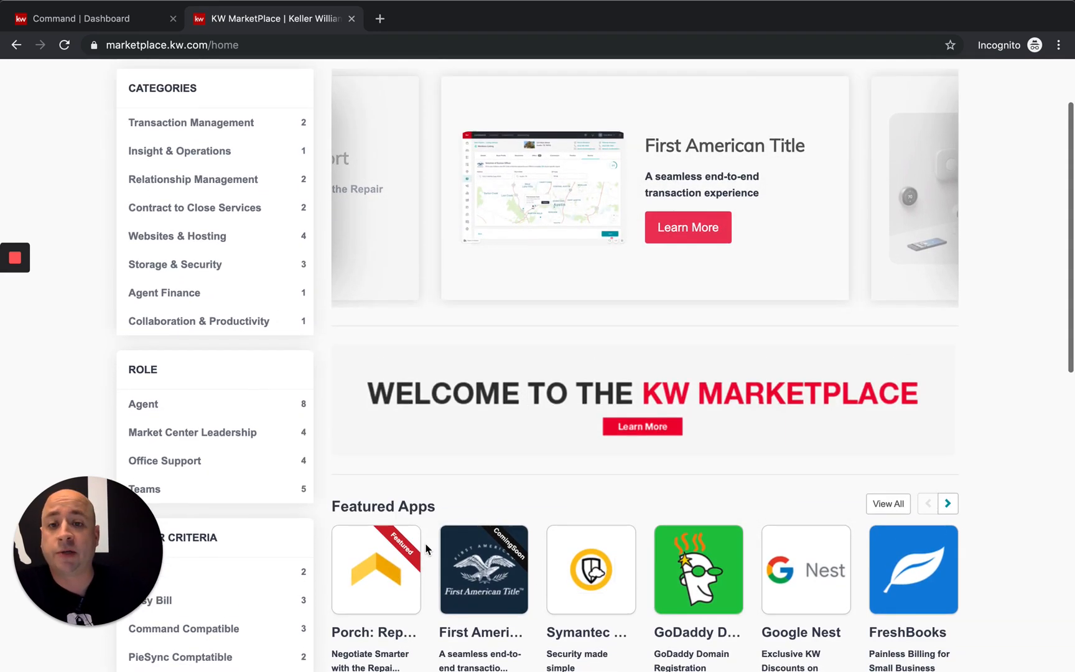
scroll(426, 550, "up", 3)
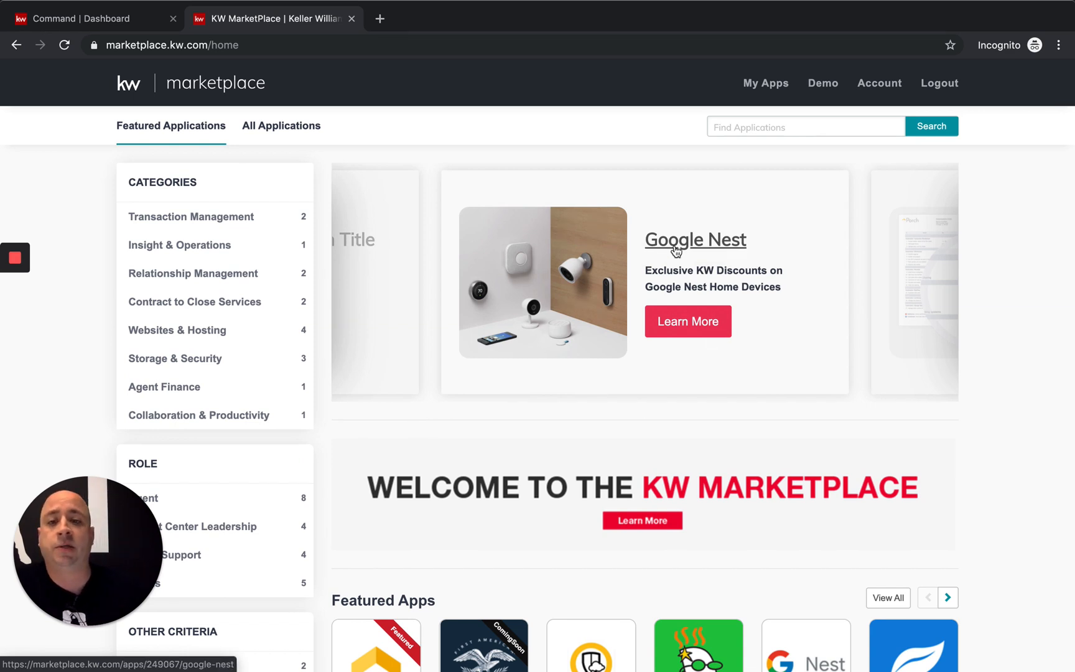
Show the Transaction Management apps and open the DotLoop app's details page.
left_click(201, 220)
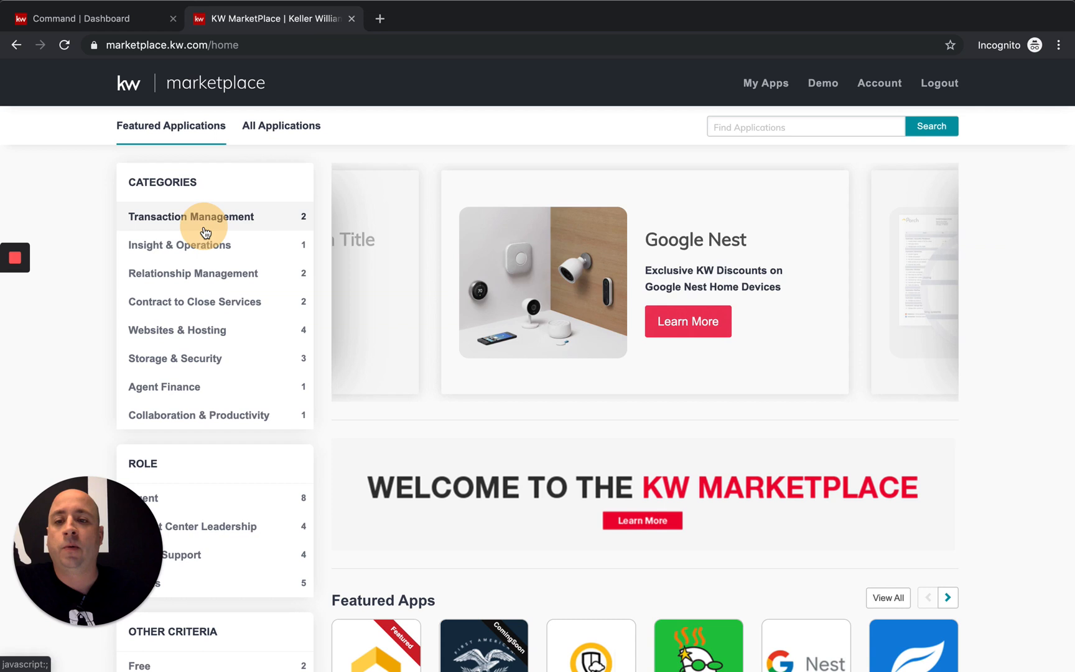
left_click(212, 218)
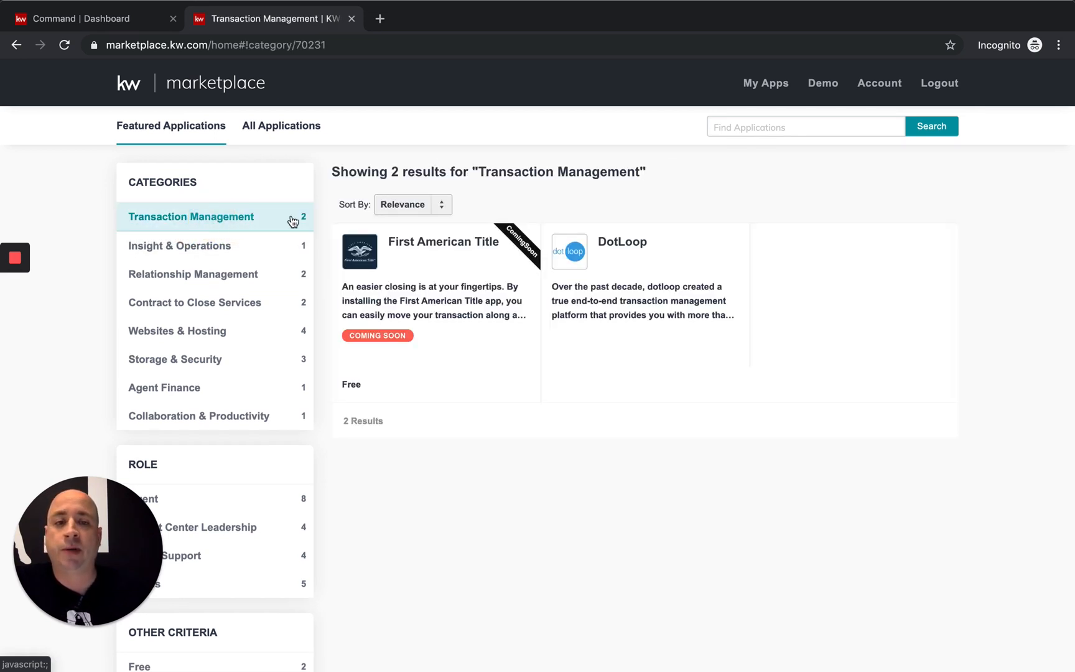
left_click(641, 268)
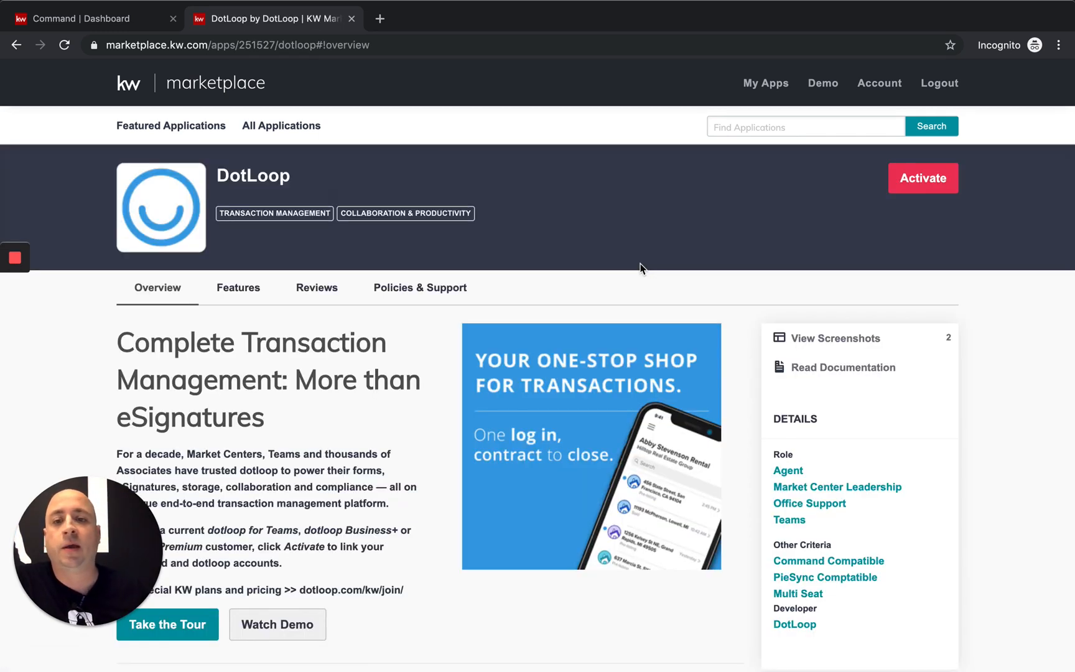
Activate the DotLoop integration and dismiss the 'added to MyApps' confirmation with Continue Shopping.
left_click(927, 183)
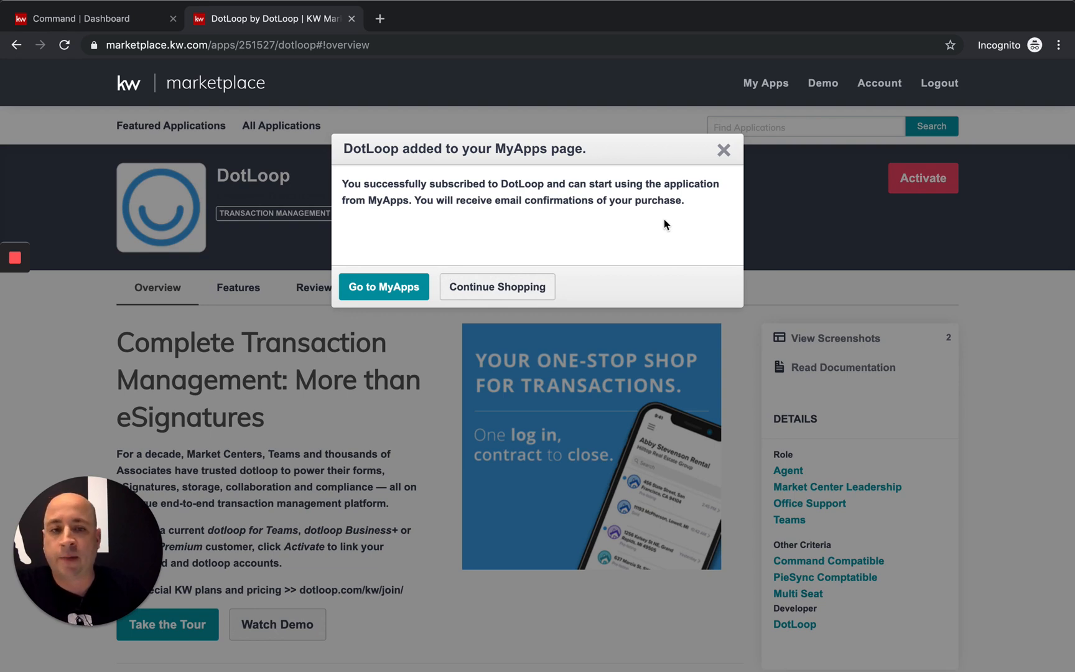
left_click(723, 149)
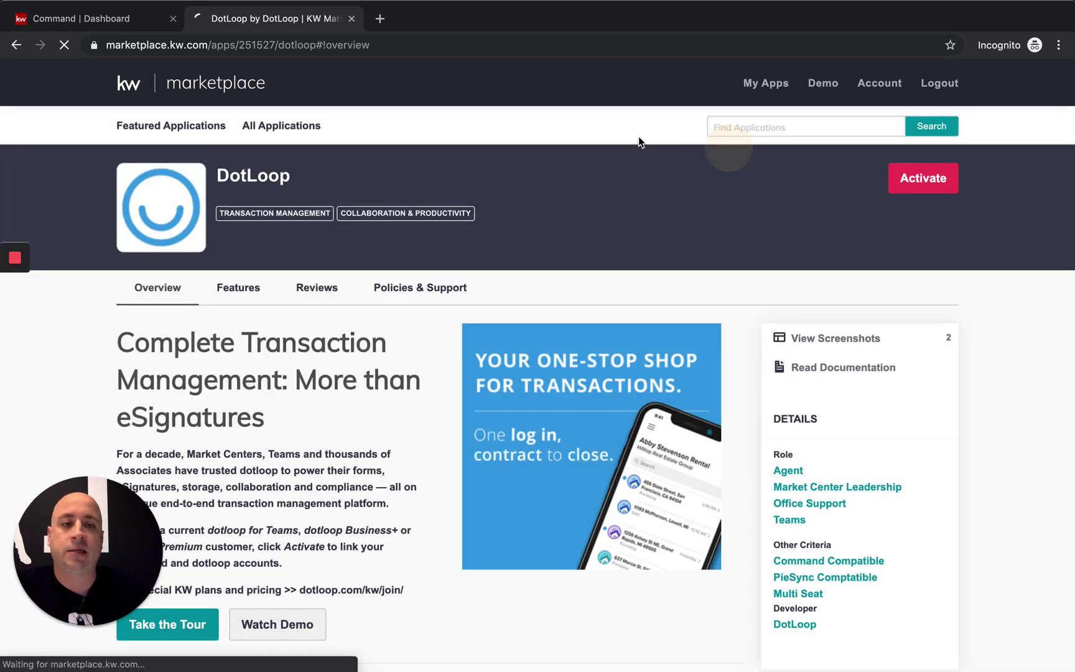
Close the marketplace tab and open Settings from the Demo MC181 account menu.
left_click(351, 19)
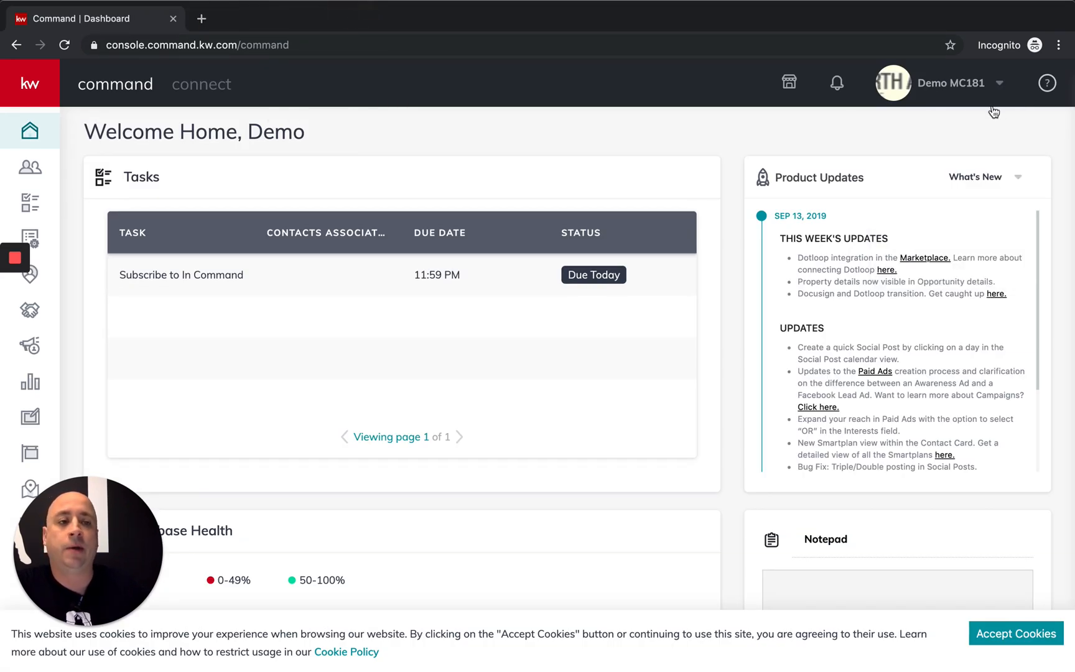
left_click(945, 84)
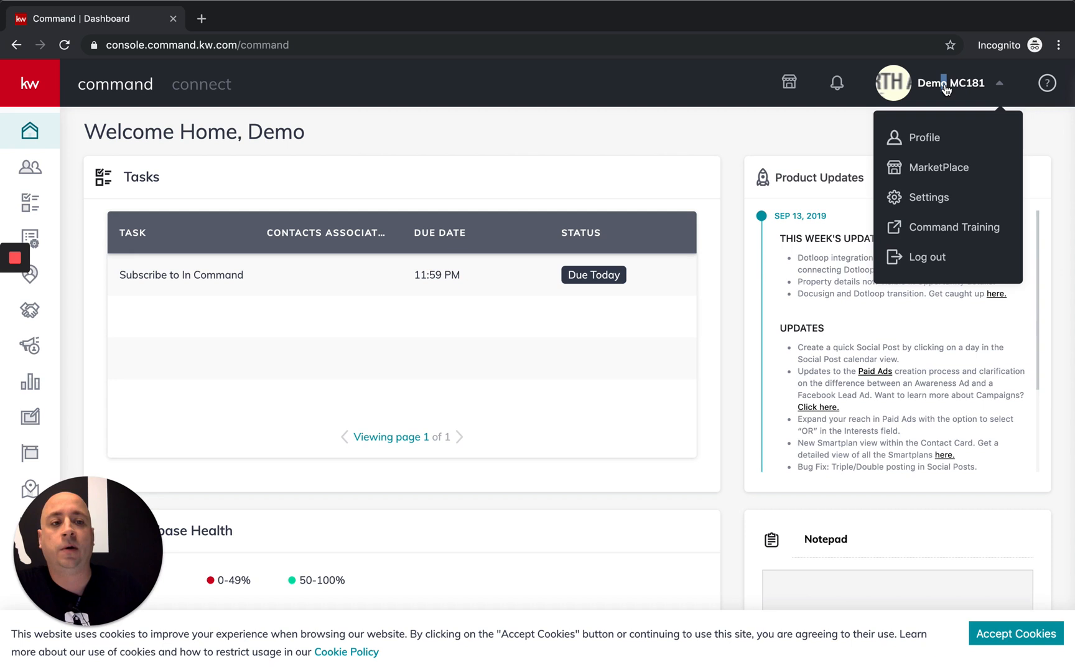
left_click(944, 199)
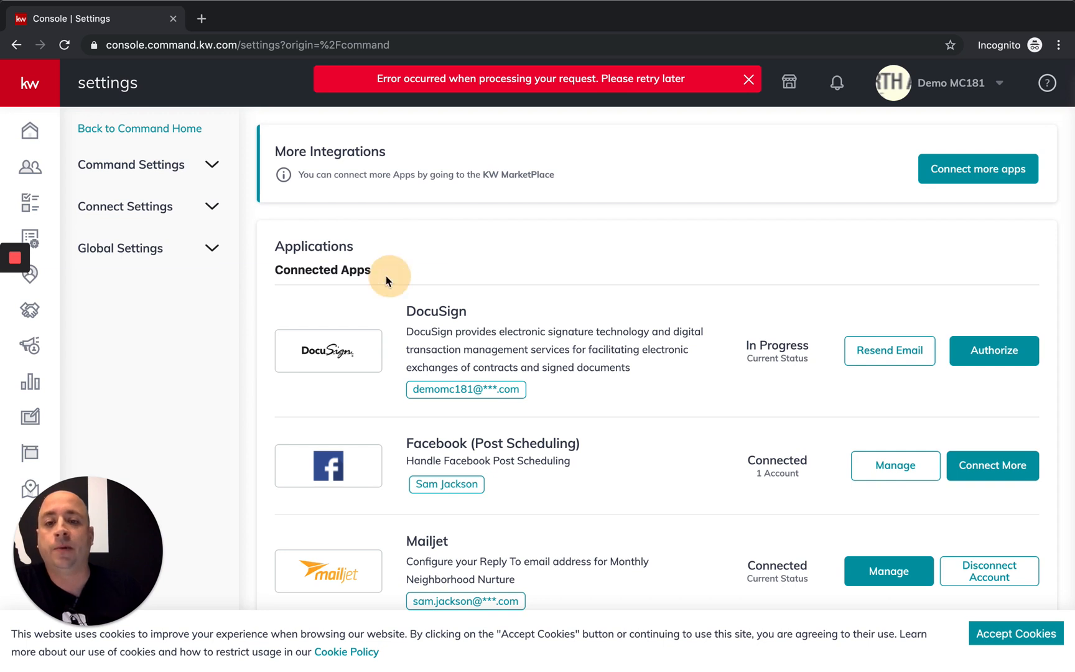
Accept the cookie notice and highlight the Connected Apps heading in settings.
left_click_drag(385, 281, 270, 244)
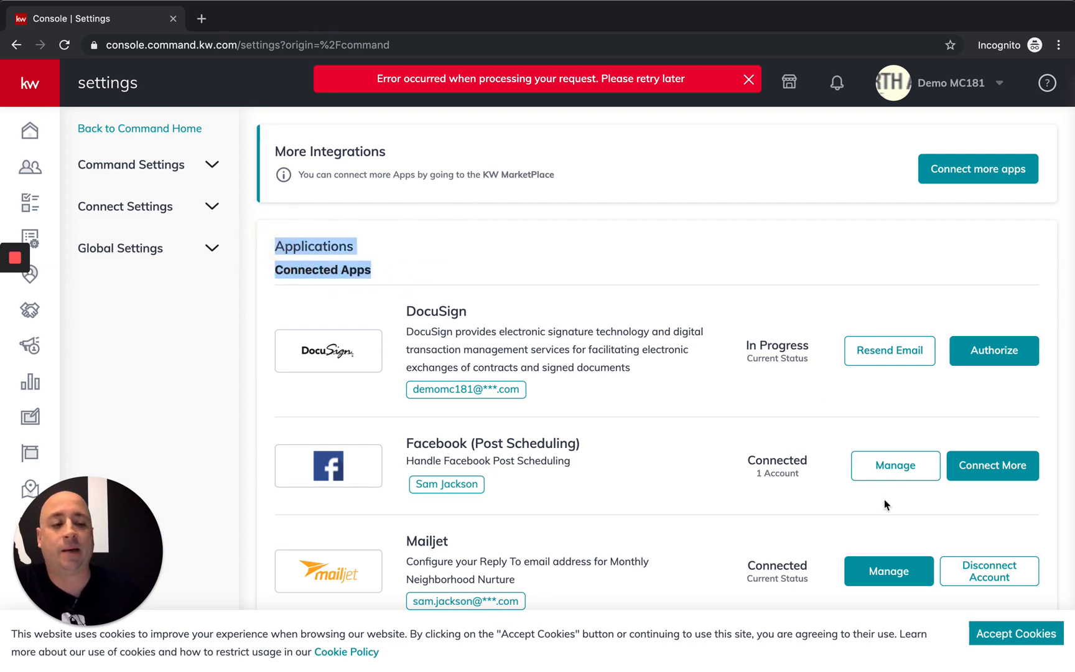
right_click(1026, 633)
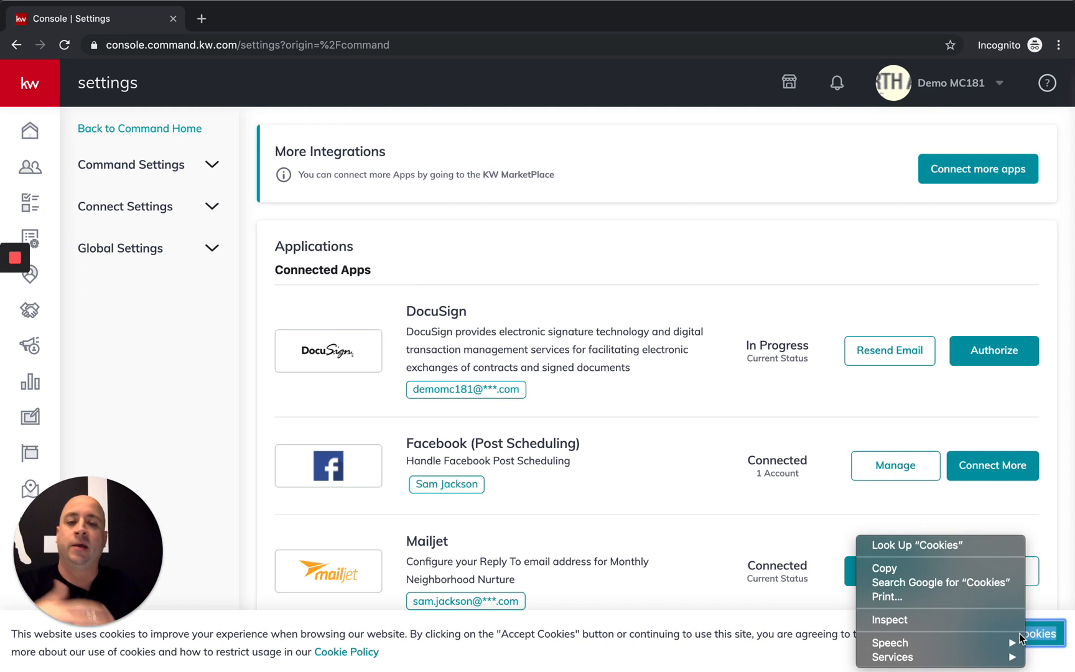
left_click(1048, 636)
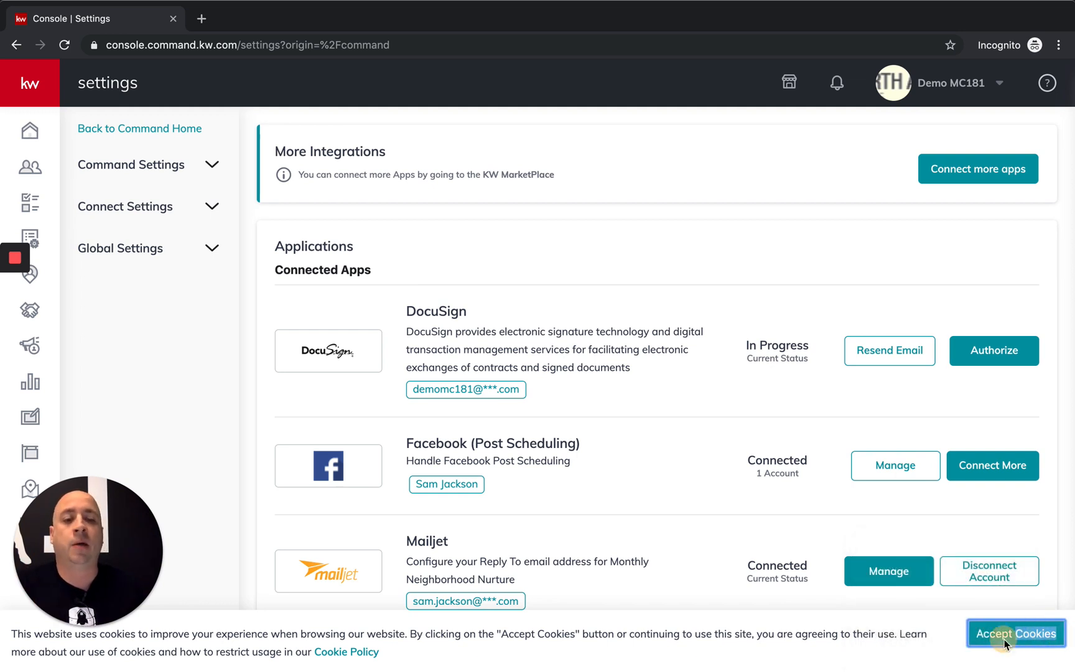
left_click(1004, 638)
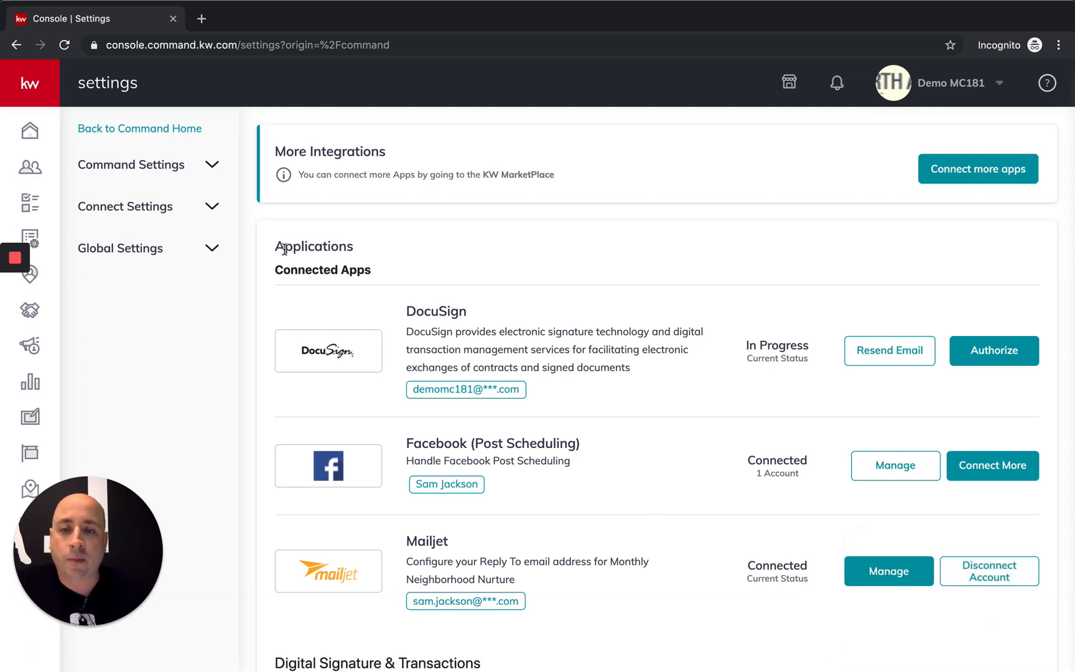
left_click_drag(274, 245, 397, 267)
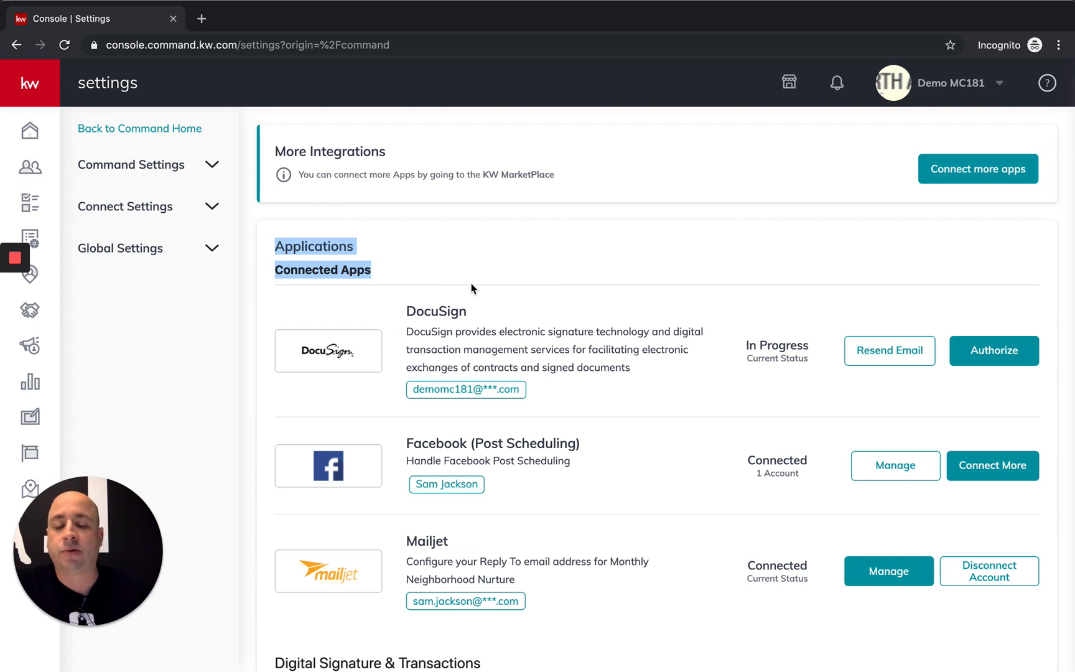
scroll(471, 289, "down", 2)
scroll(479, 293, "down", 1)
scroll(588, 432, "down", 1)
scroll(502, 433, "down", 2)
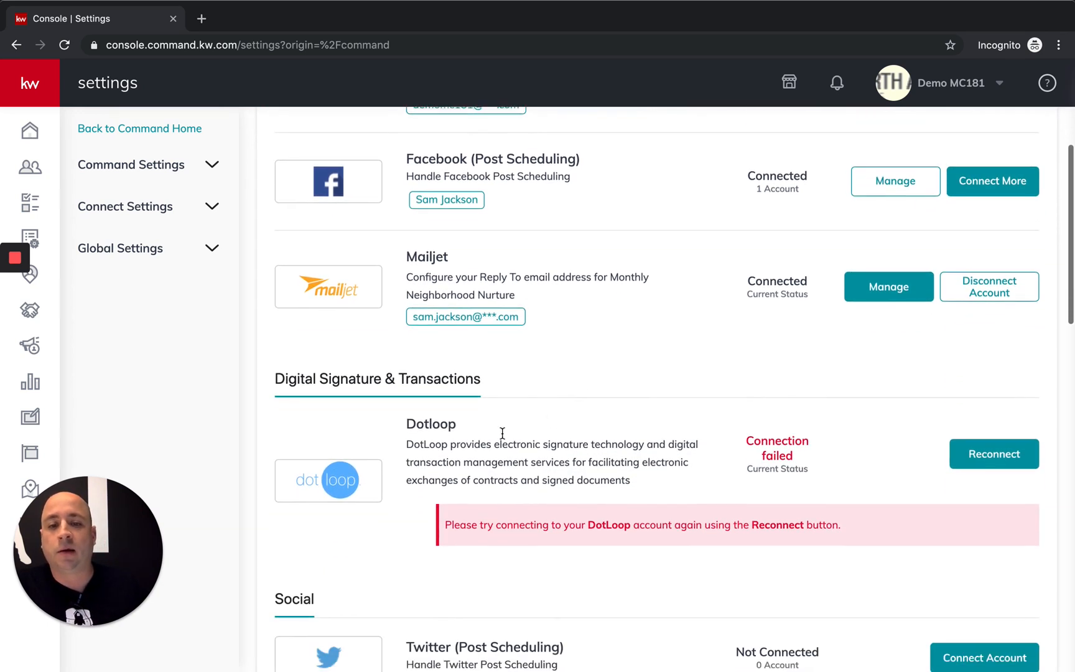
scroll(502, 433, "down", 1)
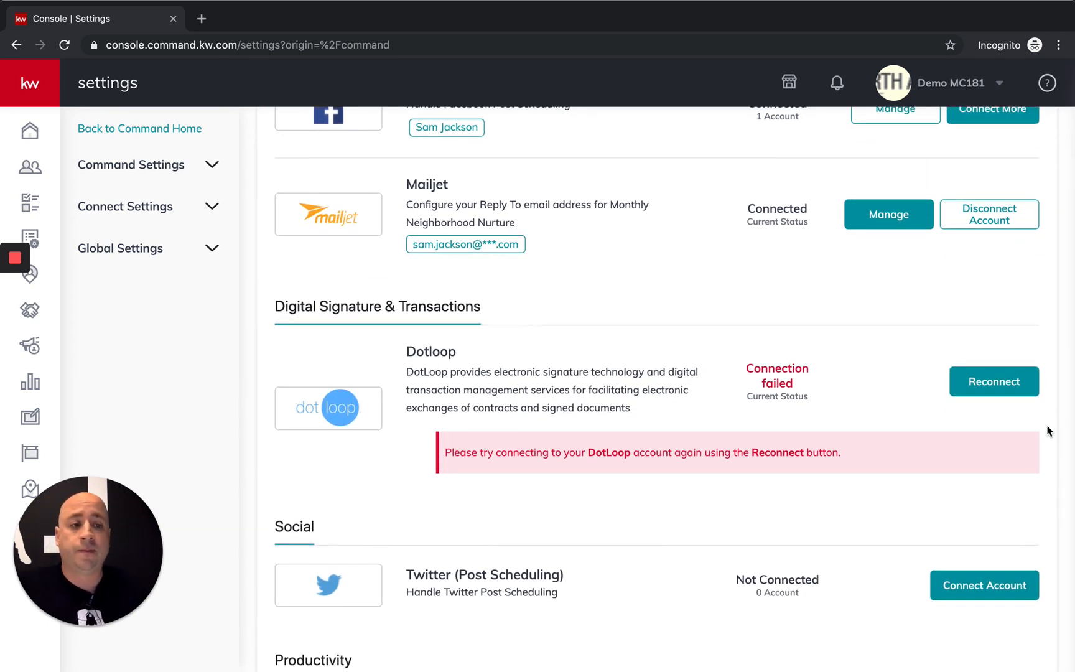
Reconnect Dotloop and sign in to dotloop with the saved email and password.
left_click(993, 382)
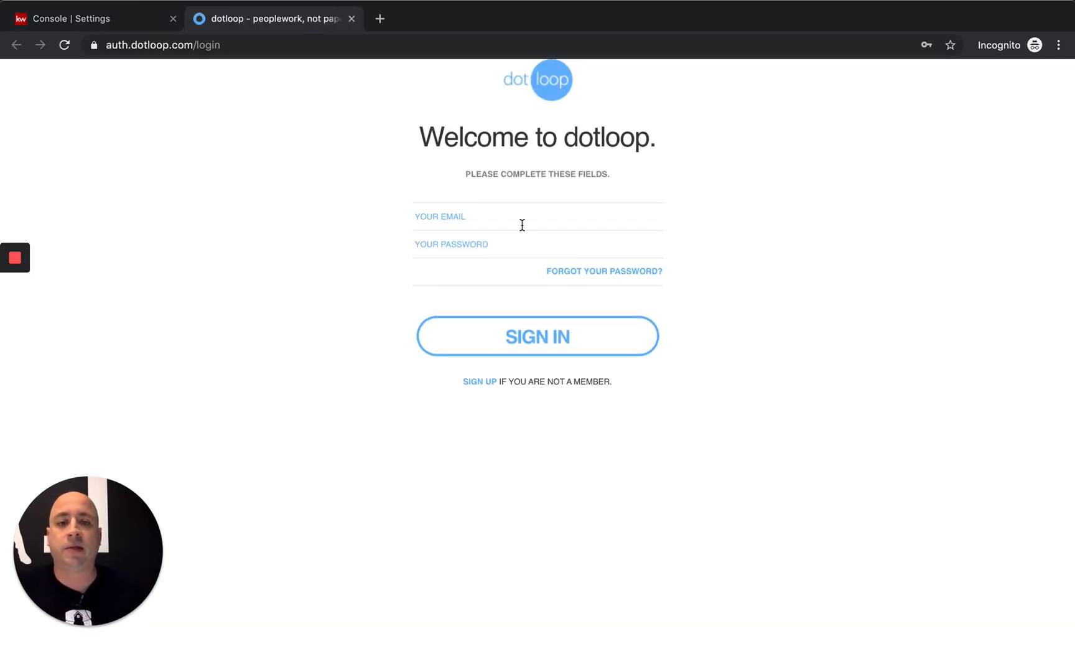
left_click(522, 224)
left_click(484, 259)
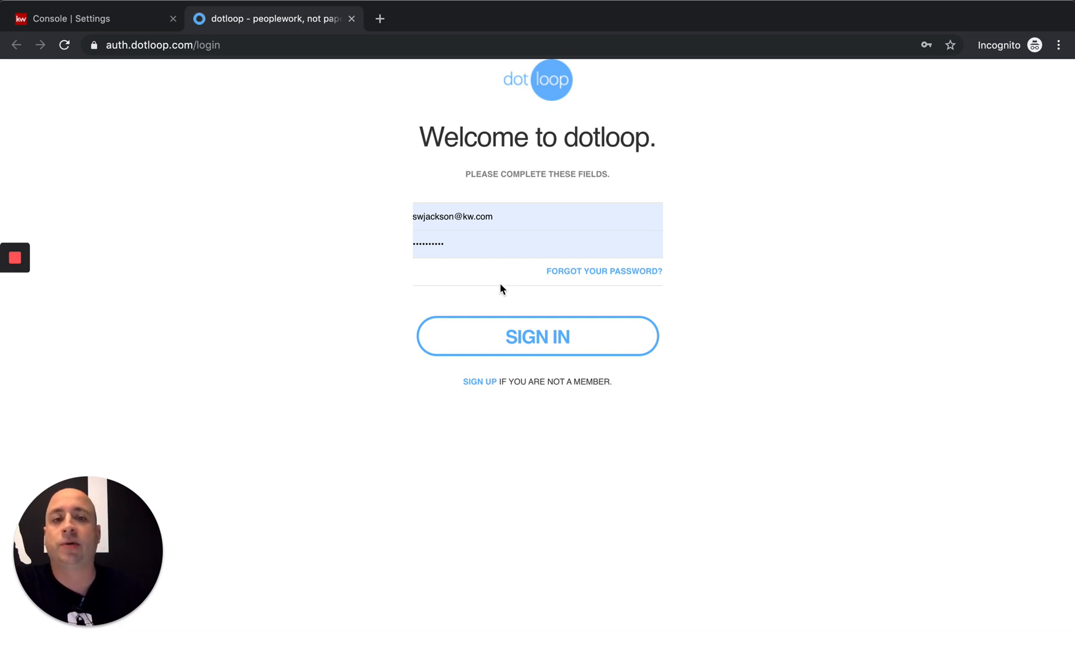
left_click(532, 336)
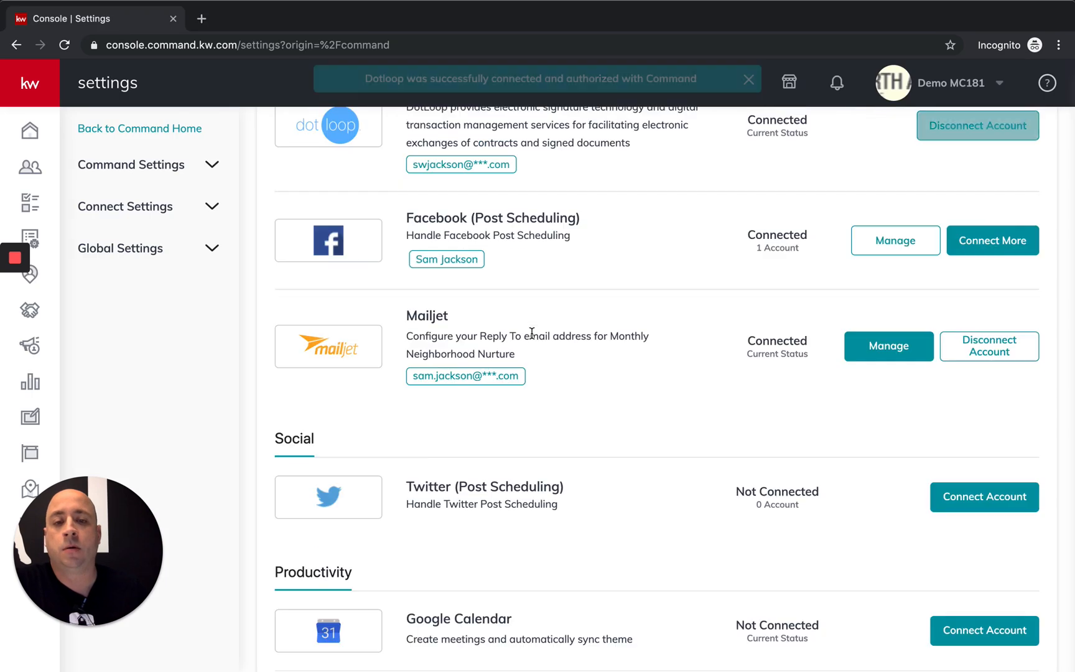
scroll(556, 354, "up", 3)
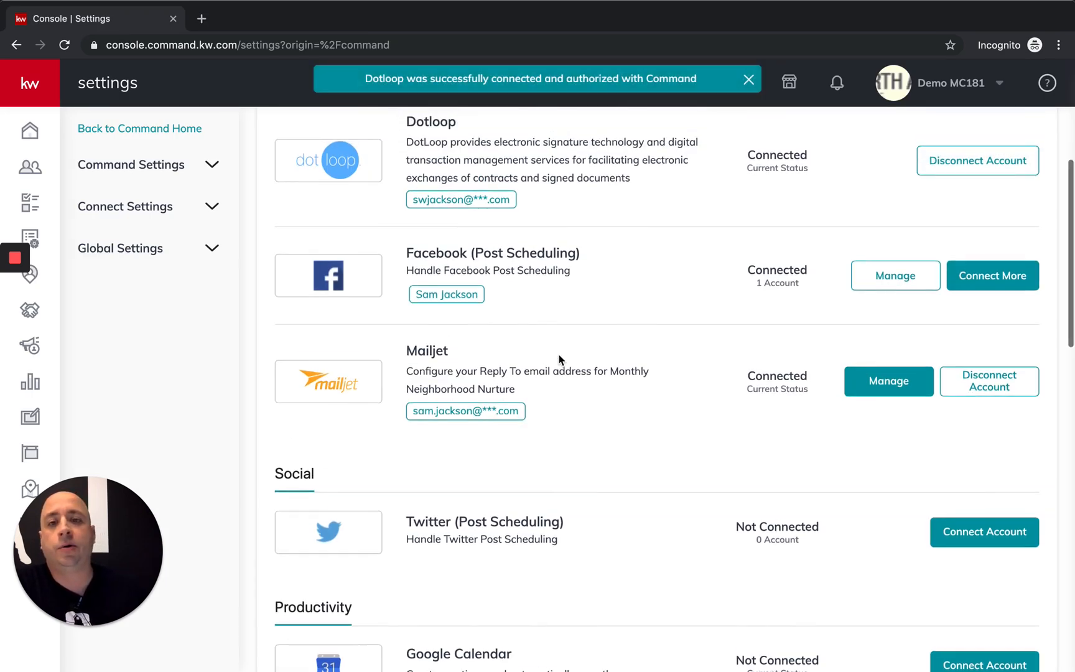
scroll(556, 252, "up", 2)
scroll(557, 122, "up", 5)
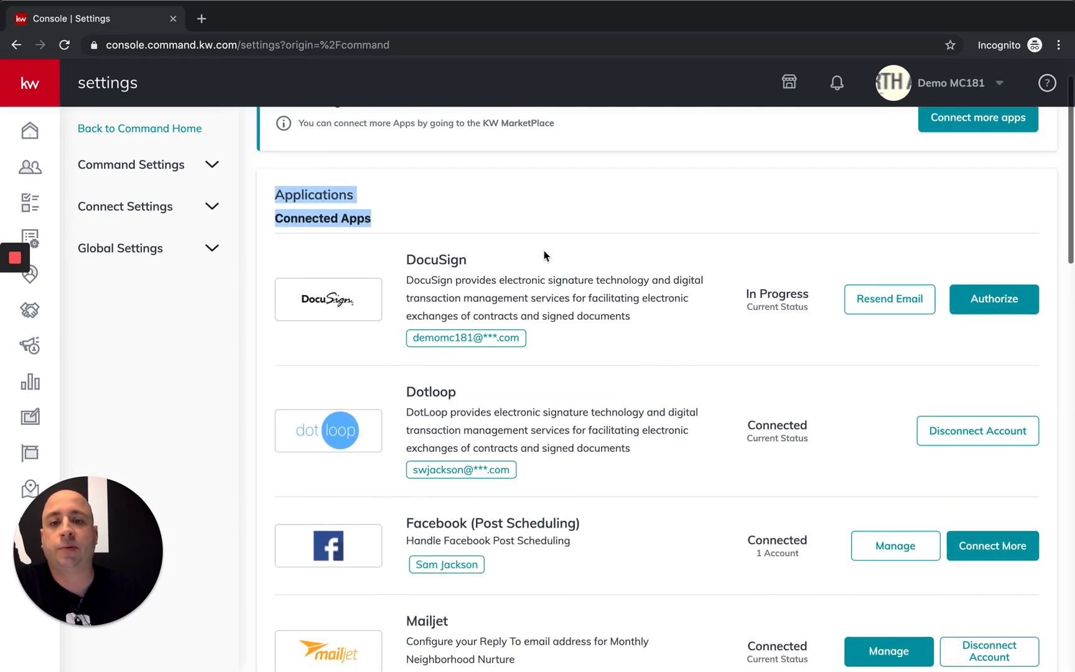
Clear the heading highlight while reviewing Dotloop's Connected status under Connected Apps.
left_click(560, 248)
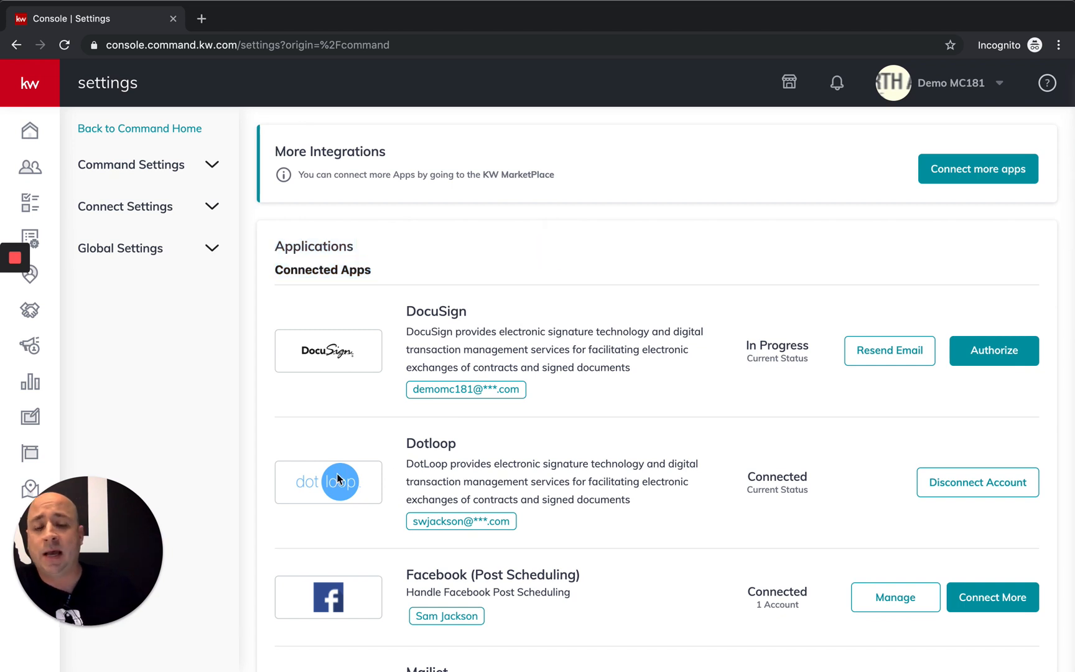